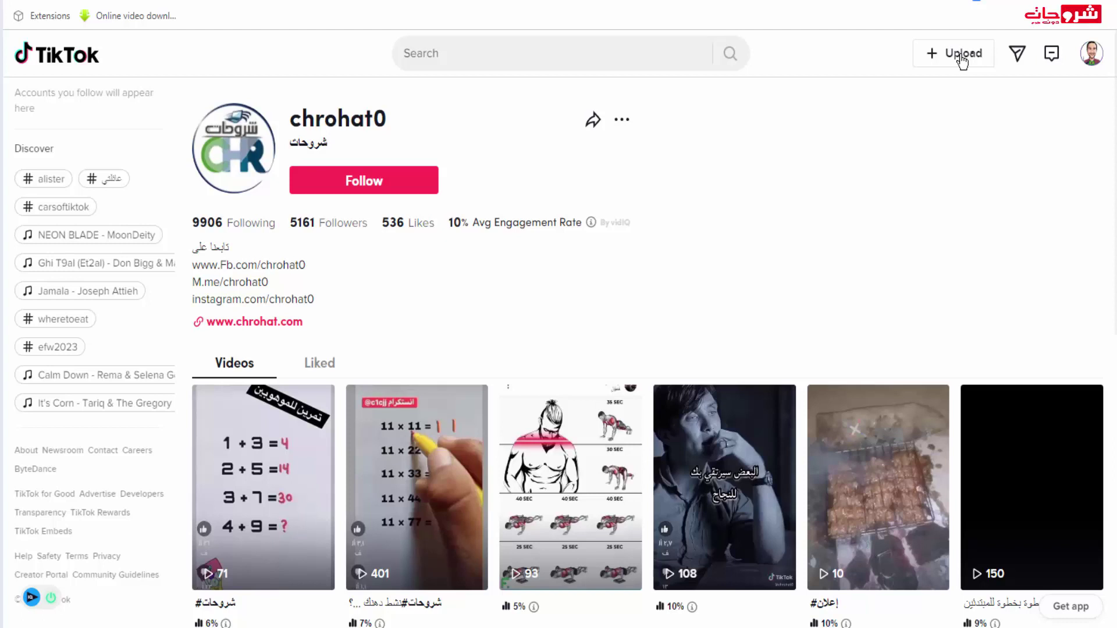
- Open the video upload page, and briefly play the desktop recording in the media player to preview it before closing the player
left_click(960, 57)
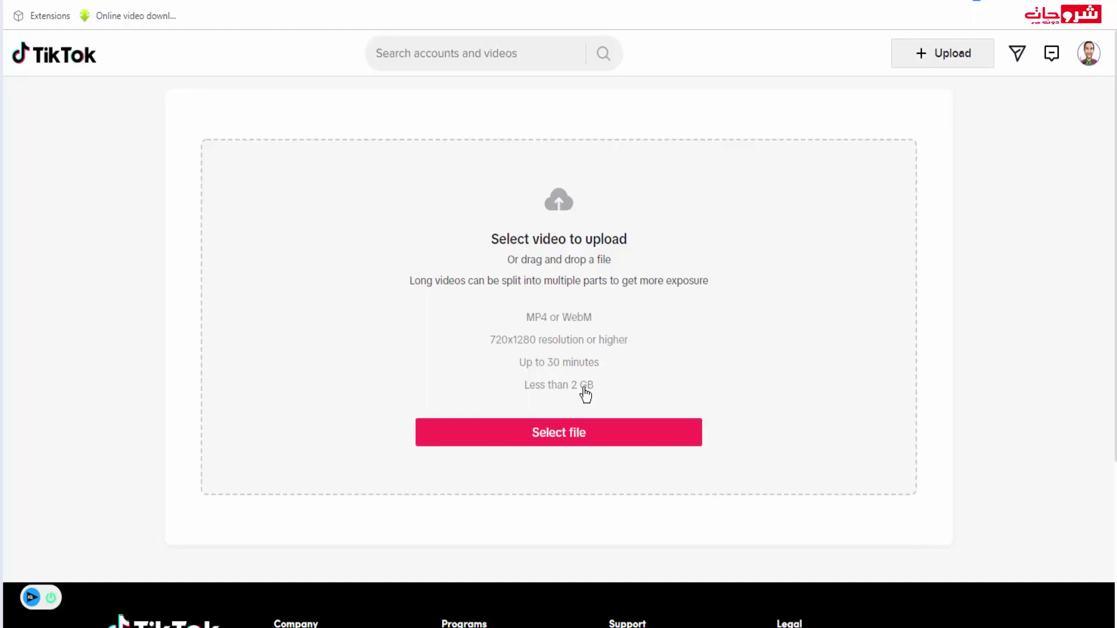
key("super+d")
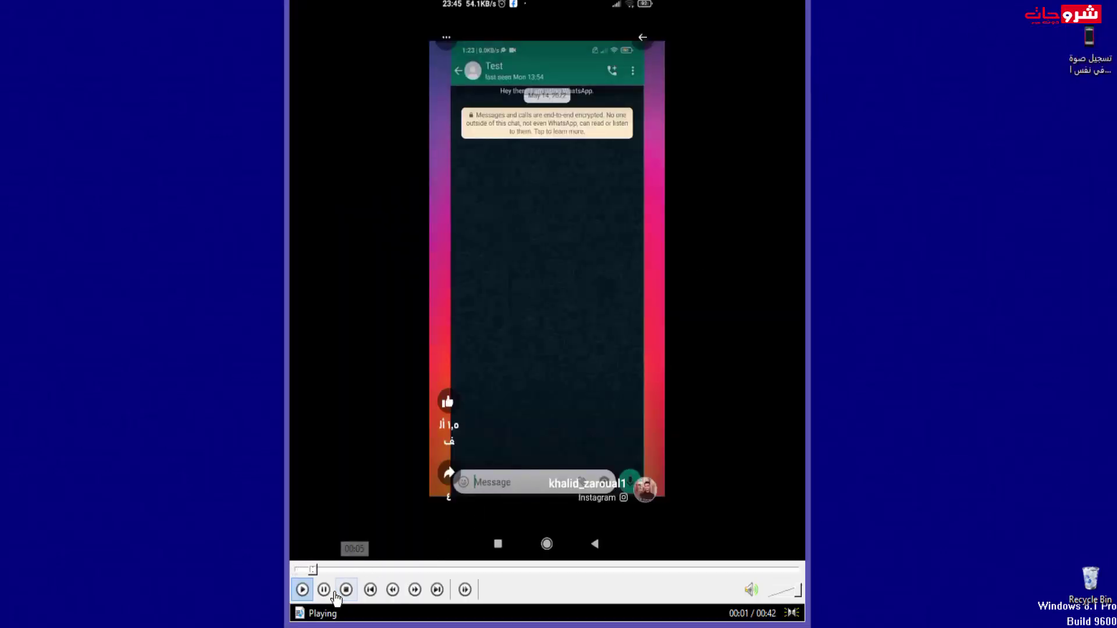
left_click(324, 590)
key("alt+F4")
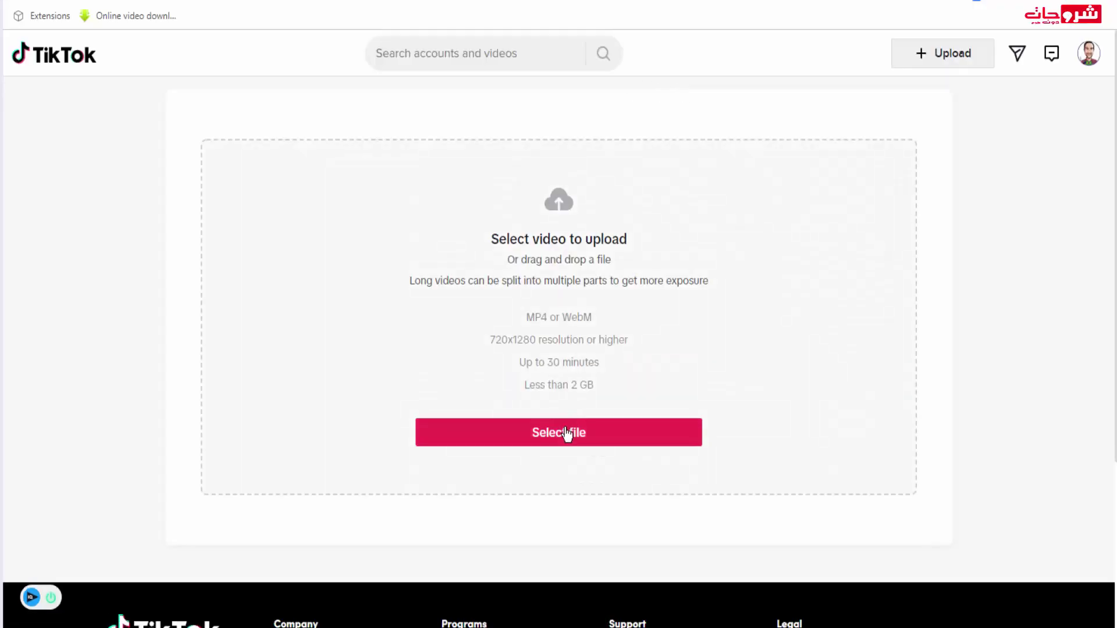
- Upload the desktop video file تسجيل صوة في نفس الوقت عمل بوز
left_click(565, 433)
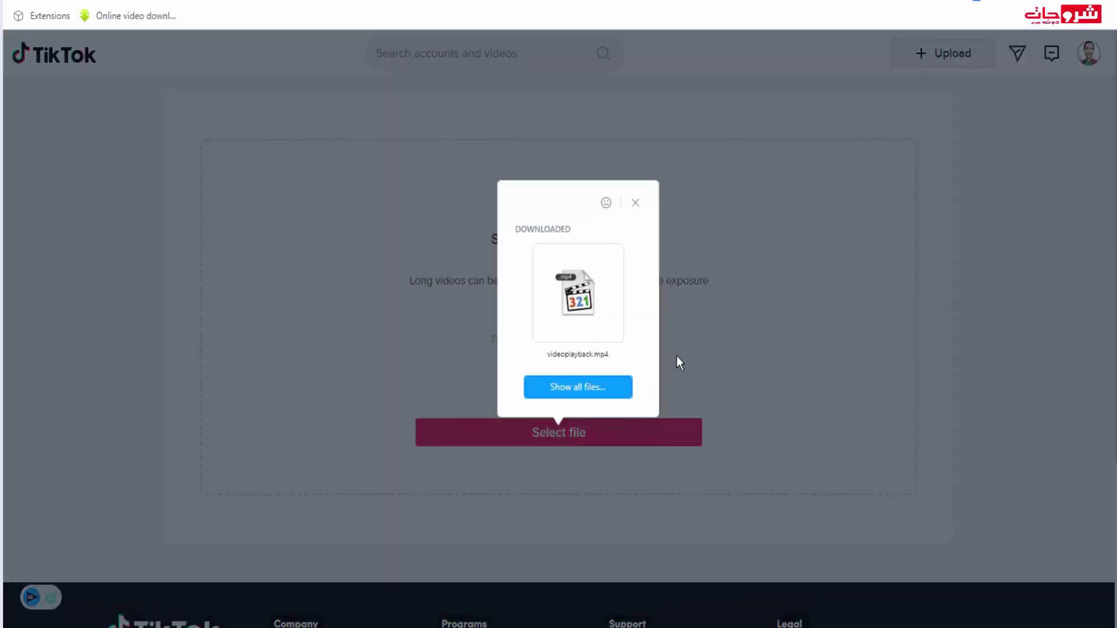
left_click(565, 389)
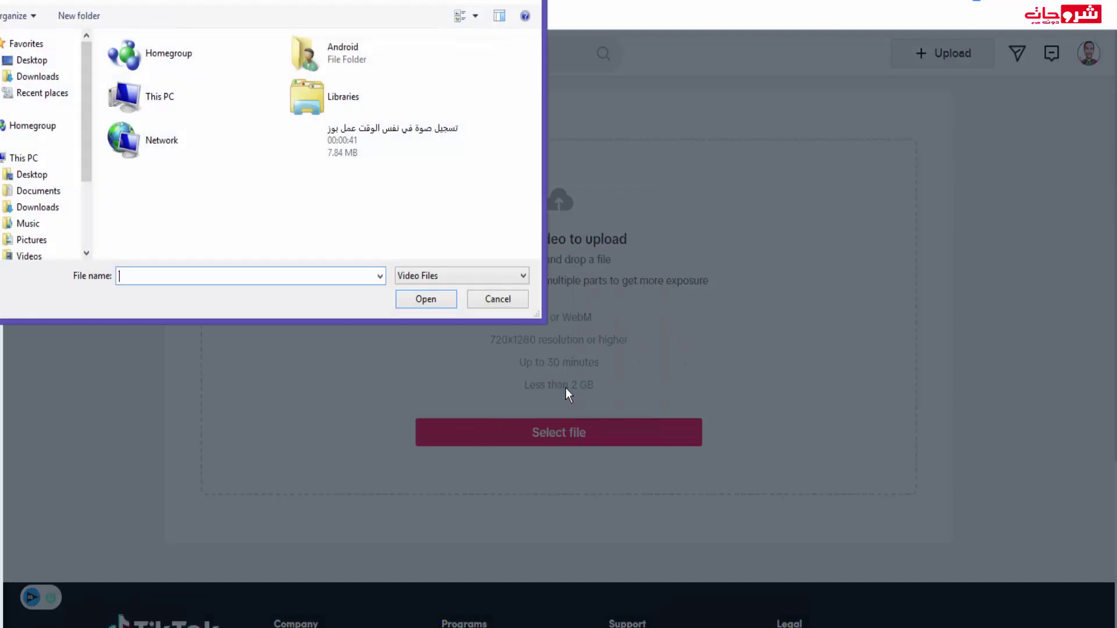
left_click(355, 131)
left_click(427, 306)
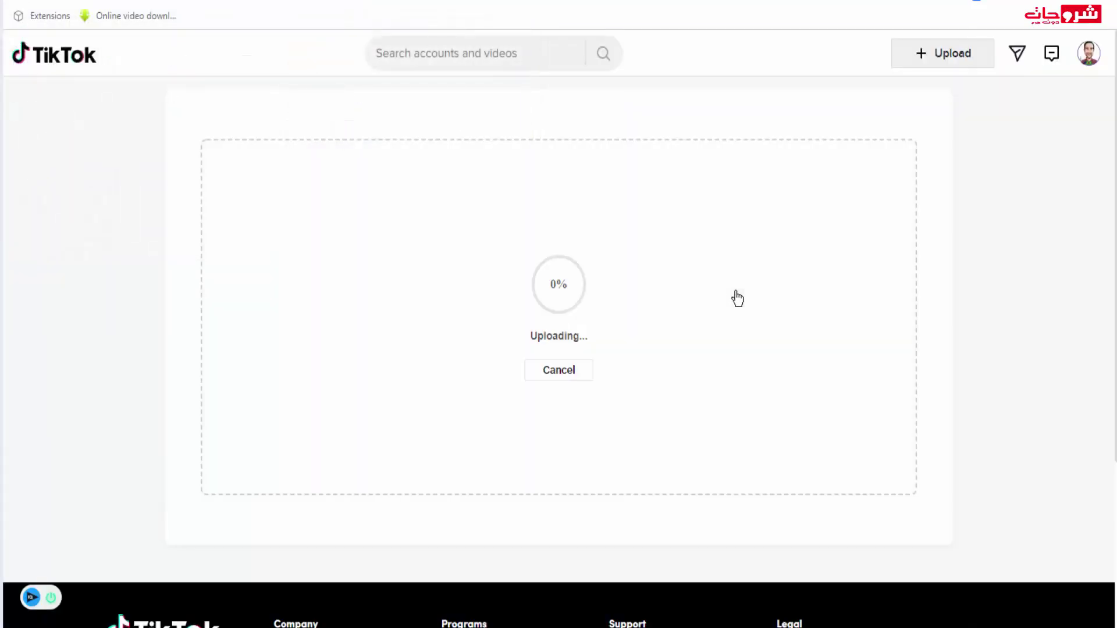
scroll(680, 283, "down", 1)
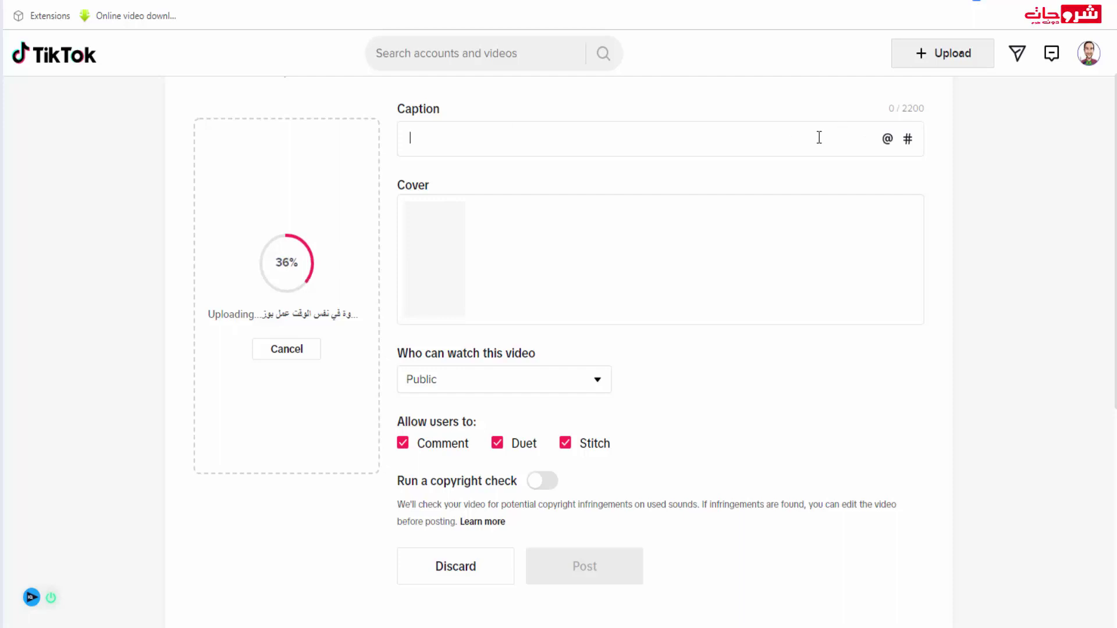
type("شروح")
type("ات")
key("BackSpace")
key("BackSpace")
key("BackSpace")
key("BackSpace")
key("BackSpace")
key("BackSpace")
- Enter واتساب as the video's caption
type("ب")
type("و")
type("س")
key("BackSpace")
type("تساب")
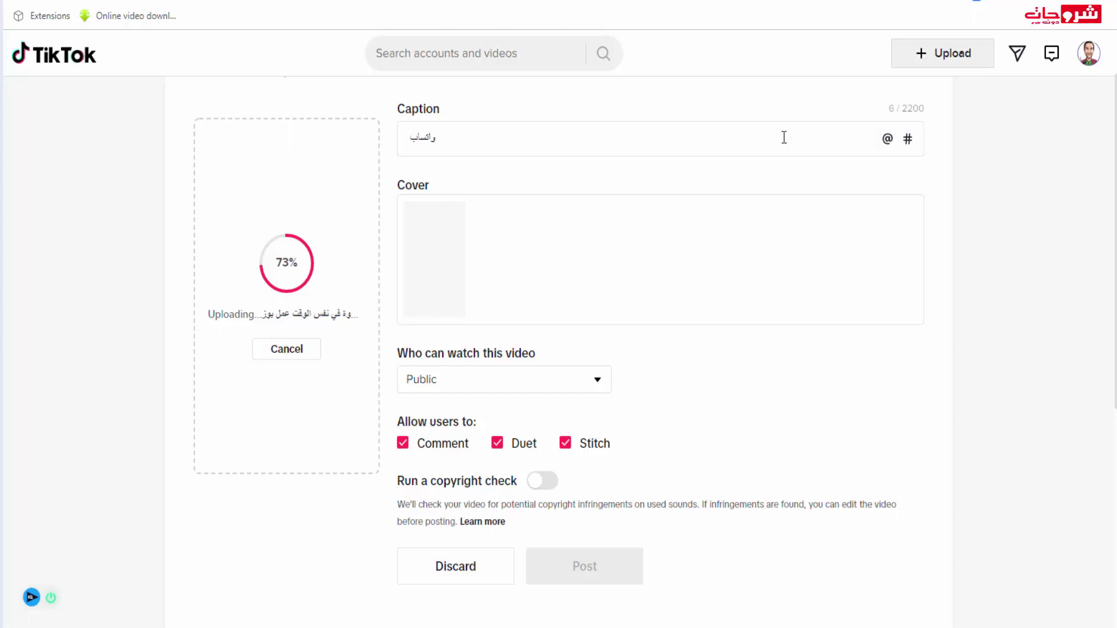
left_click(422, 141)
key("BackSpace")
- Examine the audience choices, the user permissions, the copyright check setting and the phone preview of the uploaded video
left_click(583, 391)
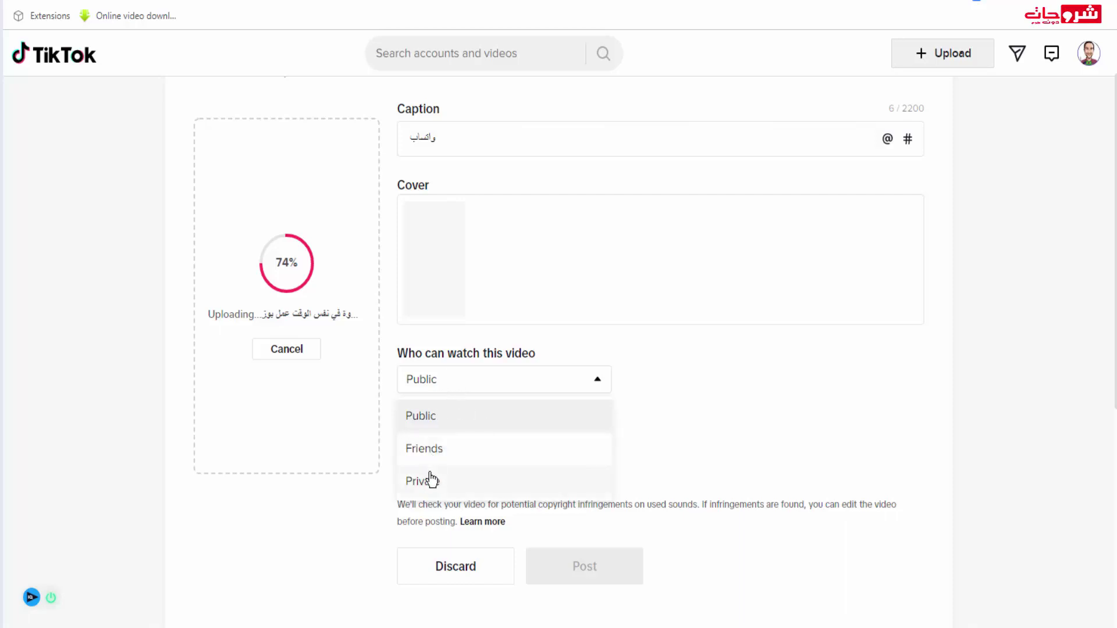
left_click(592, 384)
scroll(692, 379, "down", 1)
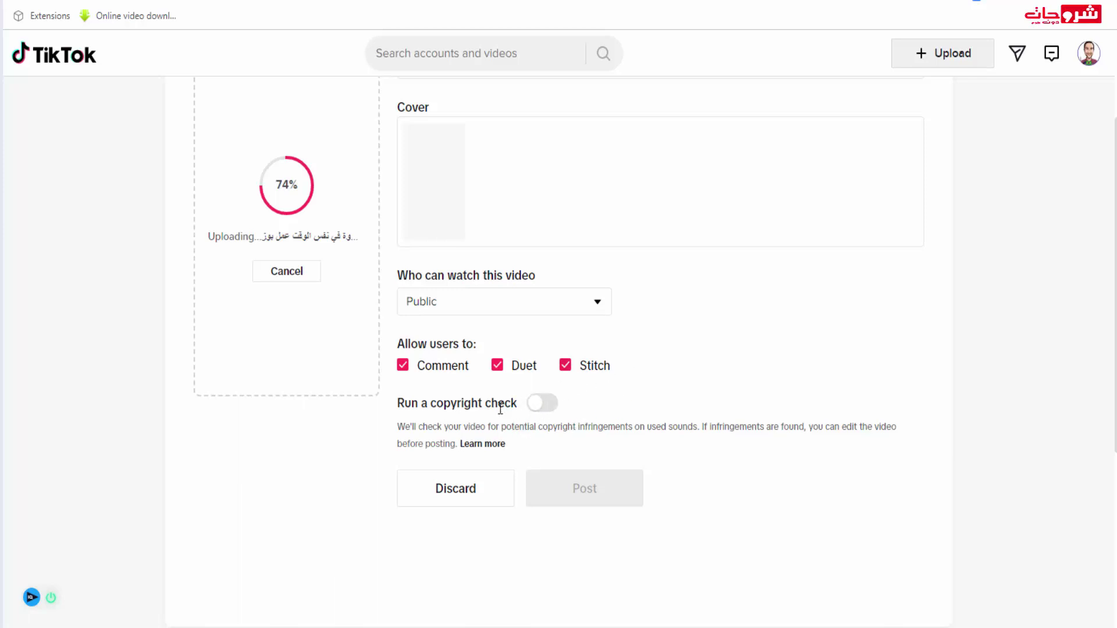
scroll(619, 328, "up", 3)
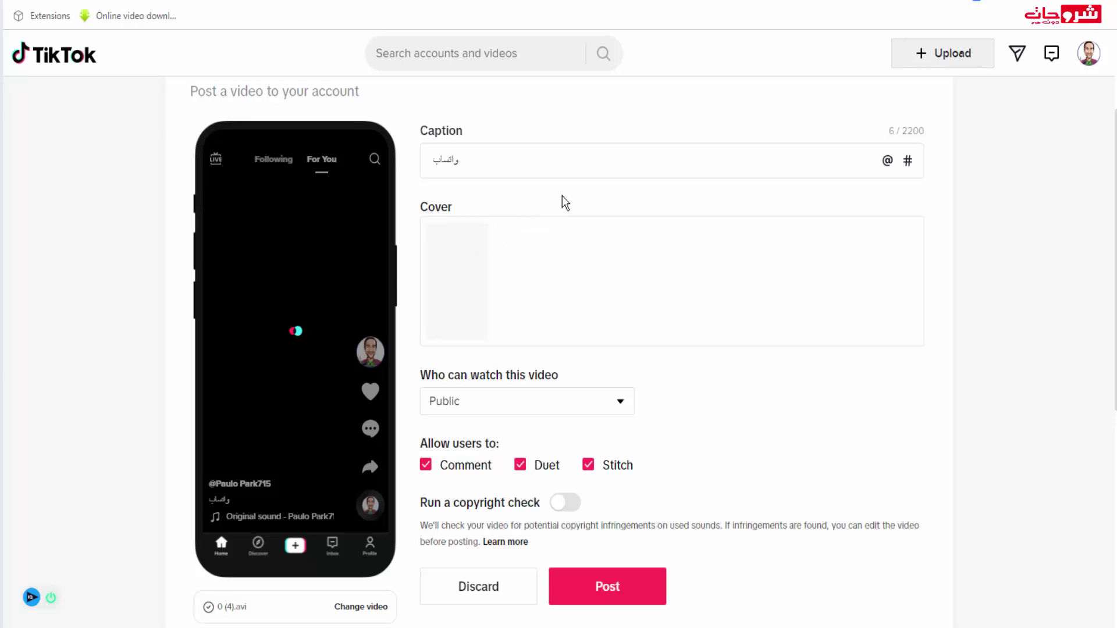
scroll(562, 195, "up", 1)
scroll(563, 194, "down", 1)
scroll(563, 195, "down", 1)
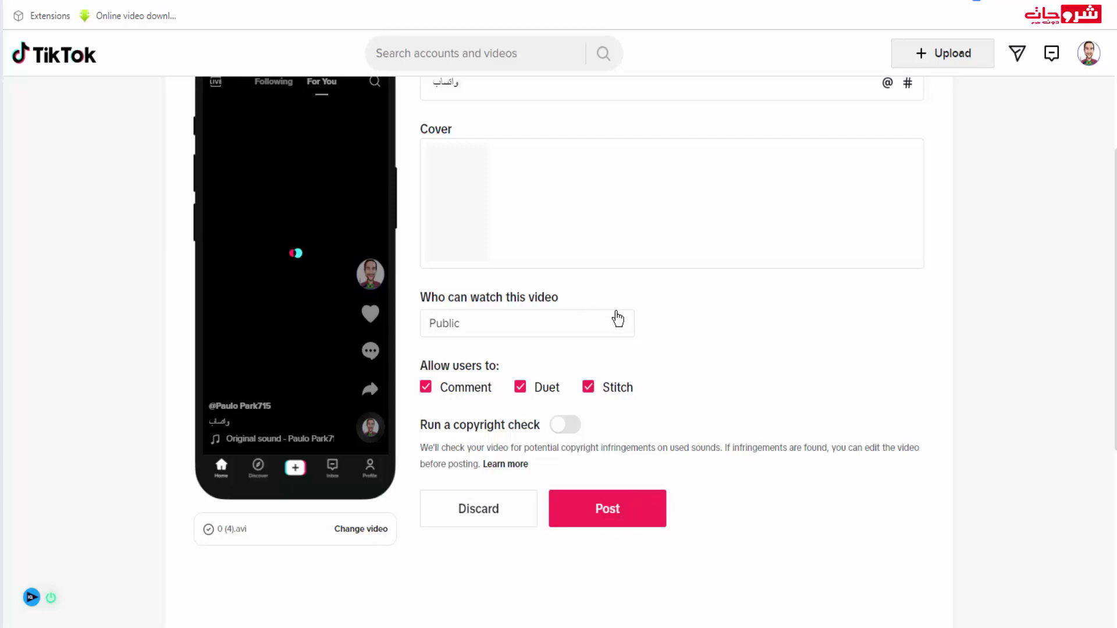
scroll(599, 270, "up", 3)
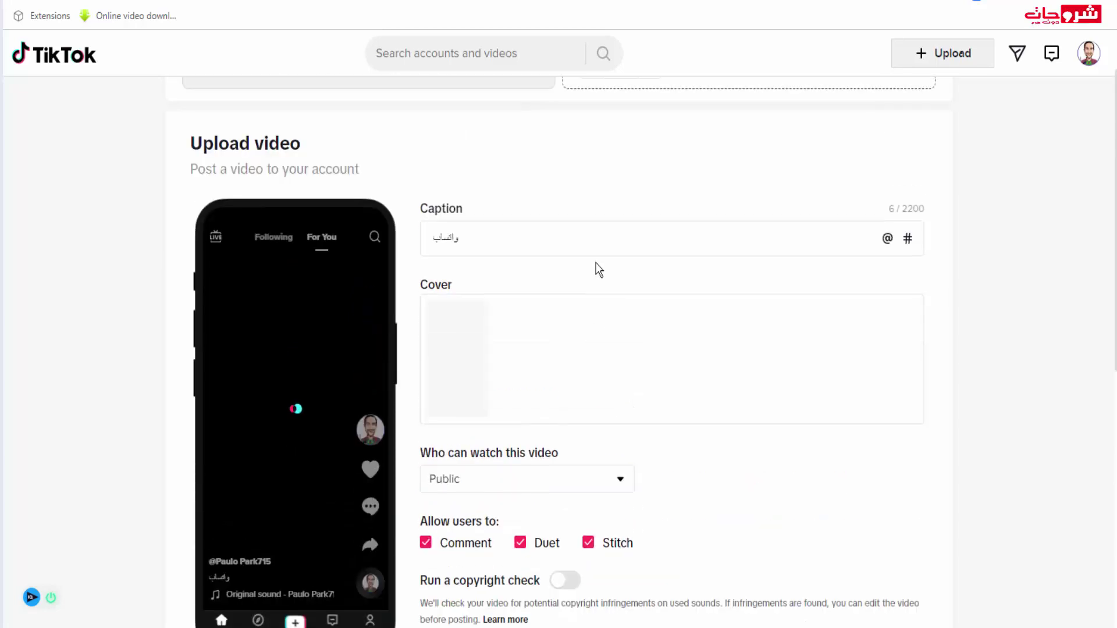
scroll(596, 263, "down", 1)
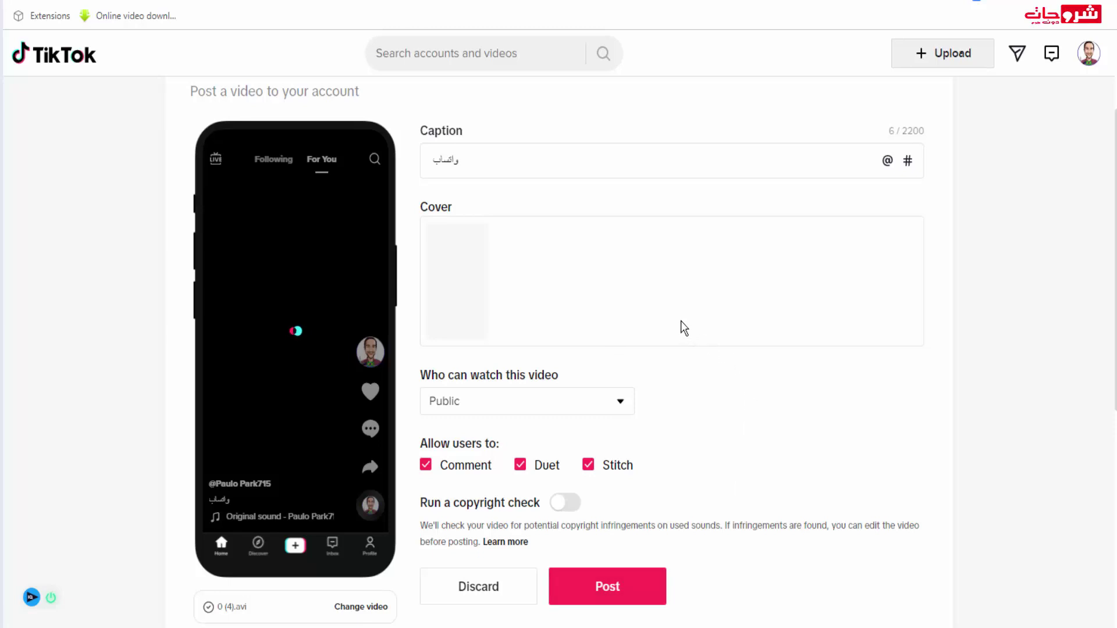
mouse_move(320, 313)
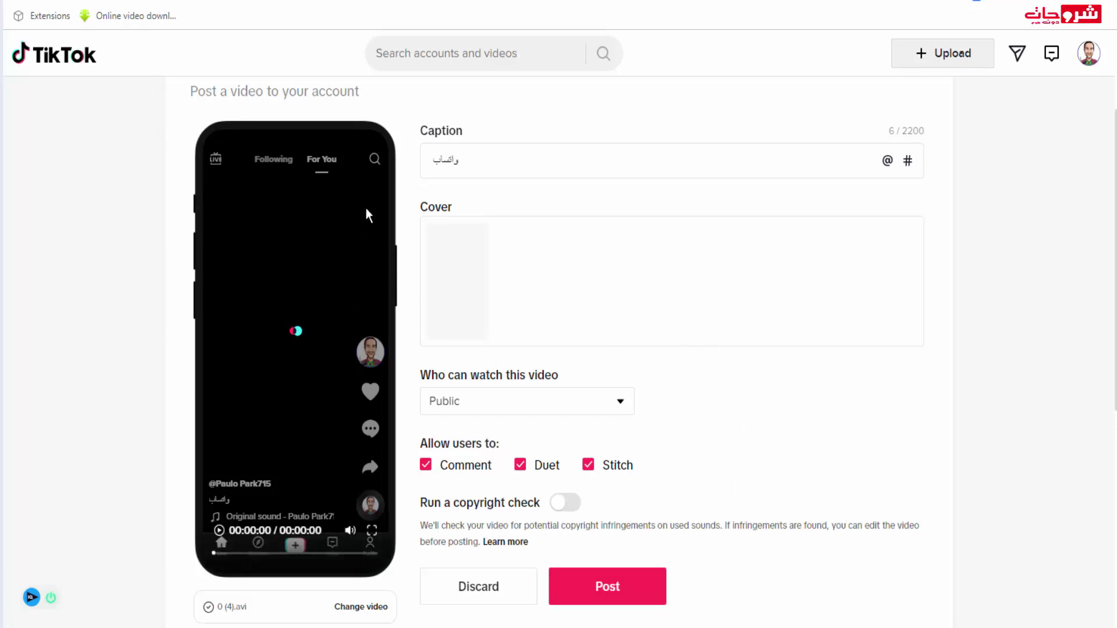